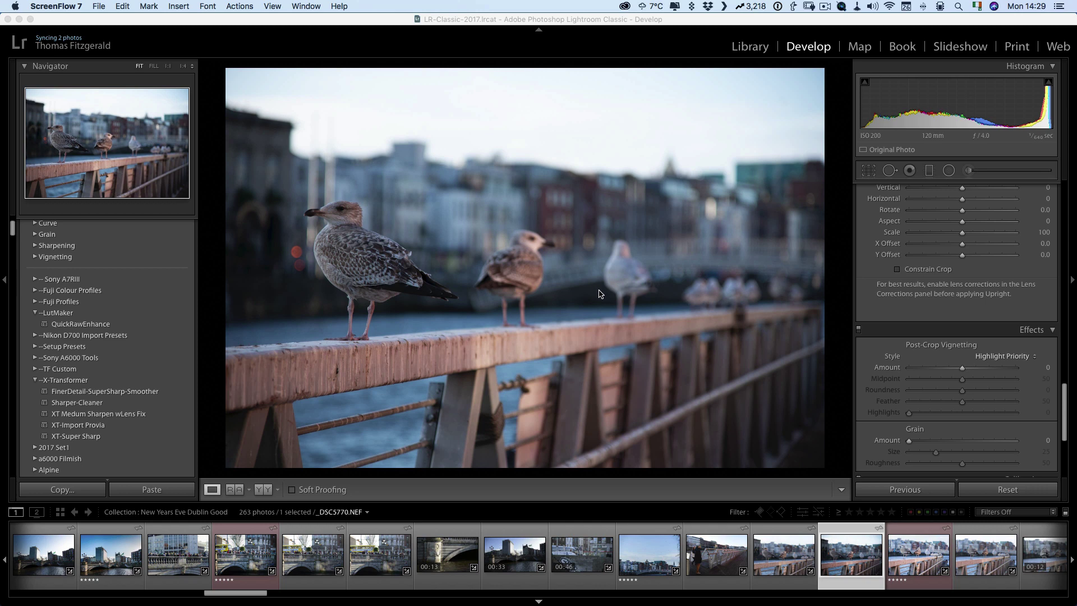
Change the seagull photo's profile from Adobe Color to Camera Standard in the Basic panel
{"action": "scroll", "coordinate": [891, 280], "scroll_direction": "up", "scroll_amount": 10}
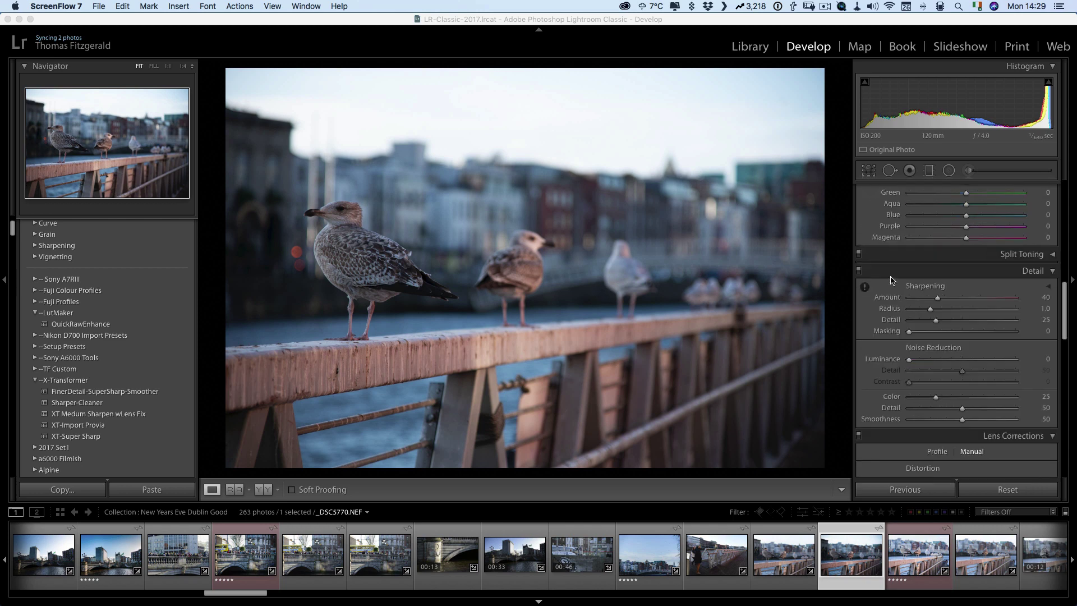
{"action": "scroll", "coordinate": [891, 280], "scroll_direction": "up", "scroll_amount": 10}
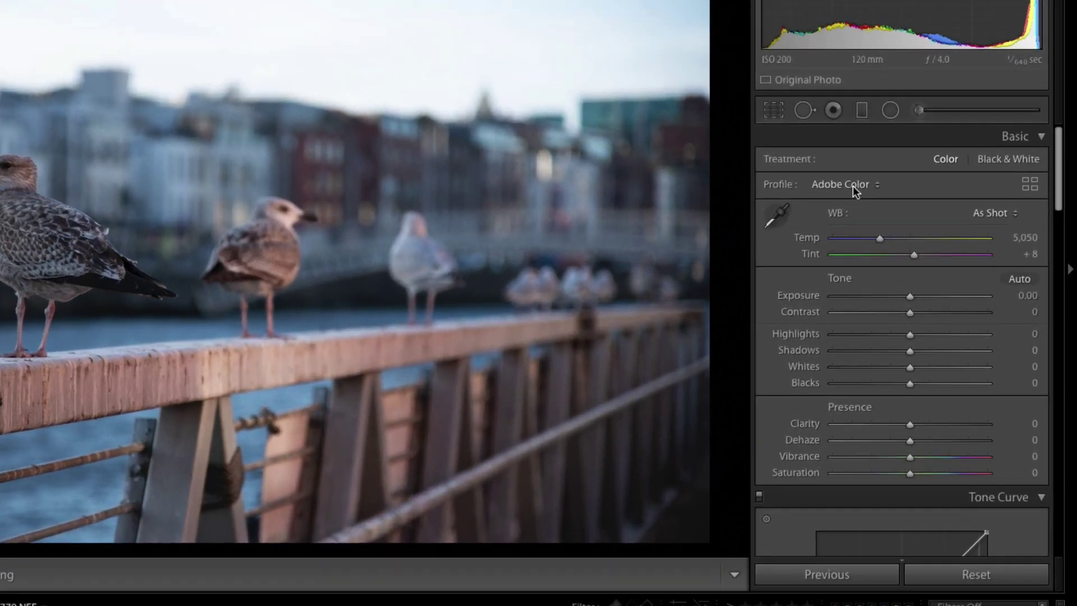
{"action": "left_click", "coordinate": [919, 222]}
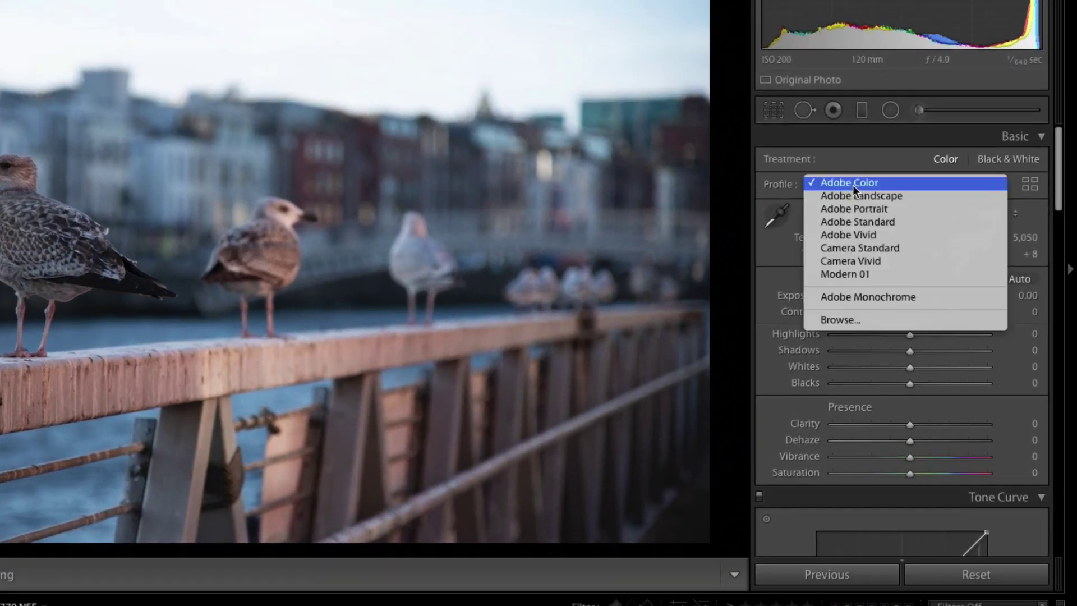
{"action": "left_click", "coordinate": [862, 251]}
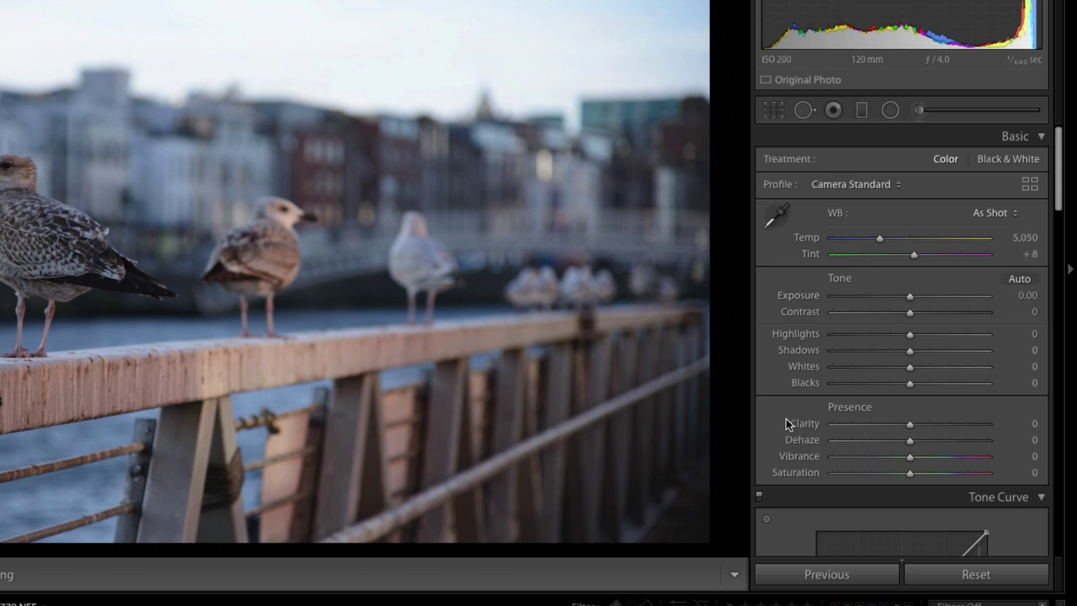
Enable lens profile corrections with Auto setup, detecting the Nikon AF-S NIKKOR 24-120mm f/4G profile
{"action": "scroll", "coordinate": [786, 418], "scroll_direction": "down", "scroll_amount": 10}
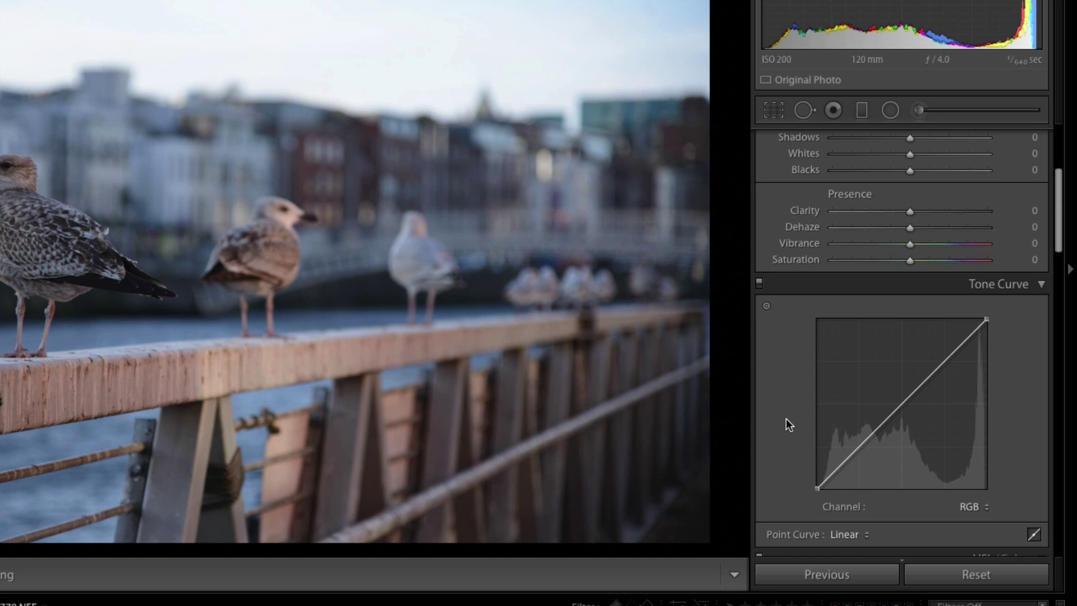
{"action": "scroll", "coordinate": [786, 418], "scroll_direction": "down", "scroll_amount": 2}
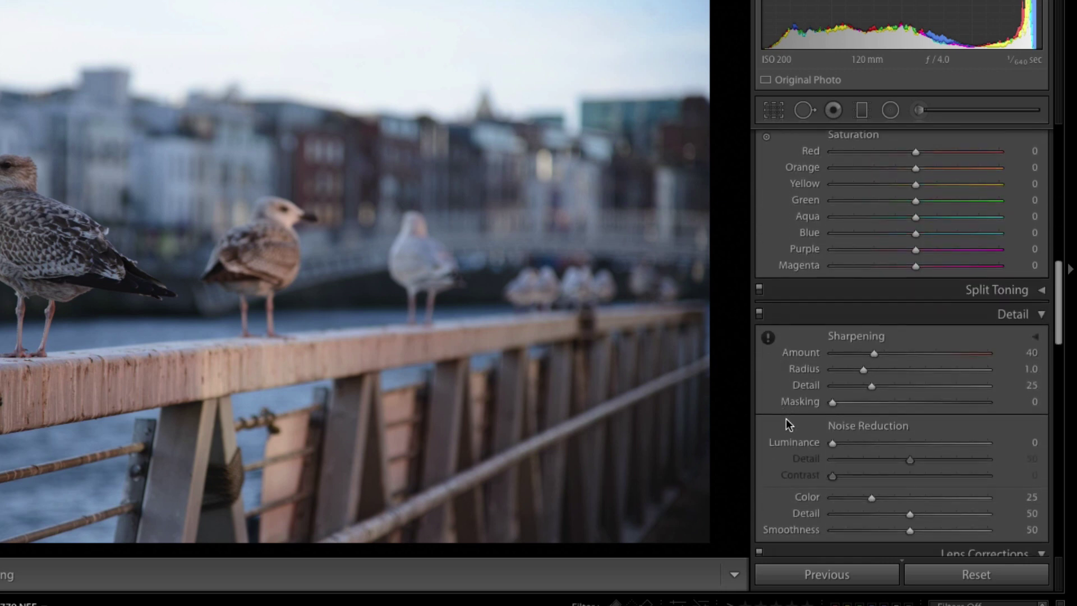
{"action": "scroll", "coordinate": [786, 418], "scroll_direction": "down", "scroll_amount": 6}
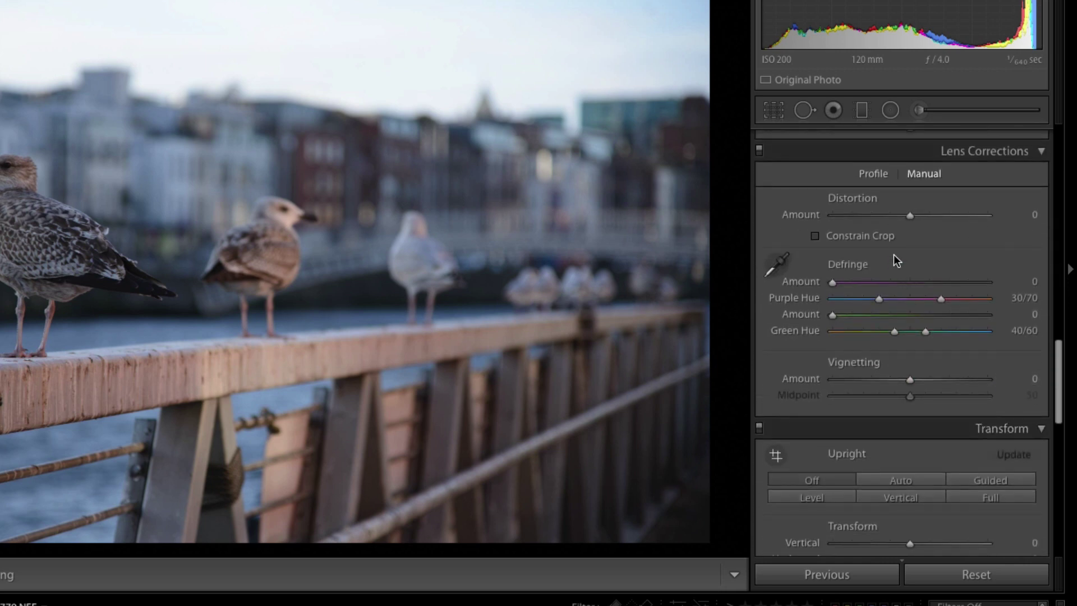
{"action": "left_click", "coordinate": [871, 174]}
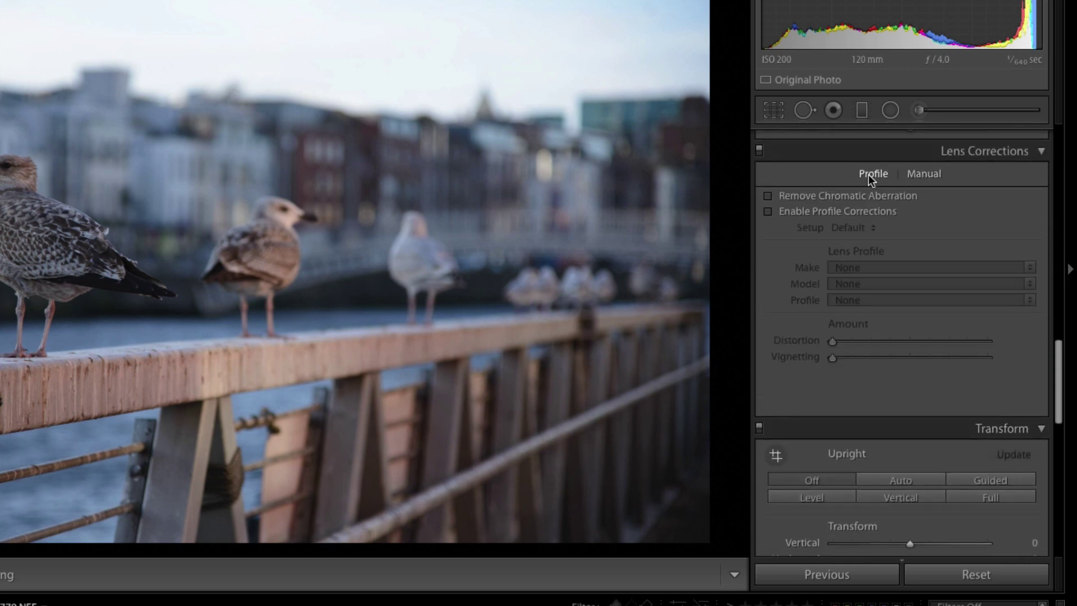
{"action": "left_click", "coordinate": [768, 212]}
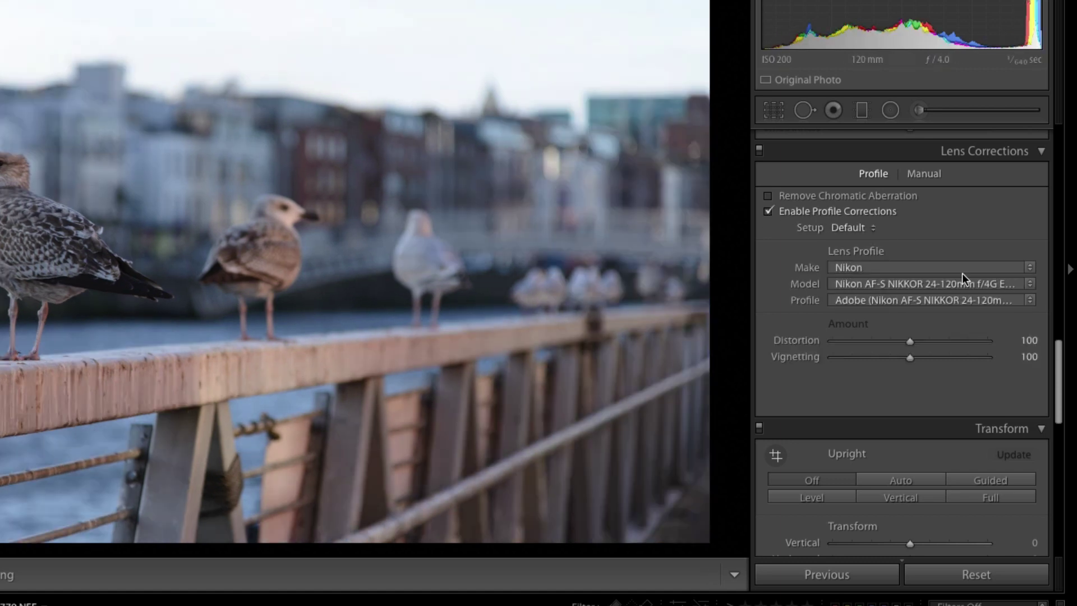
{"action": "left_click", "coordinate": [849, 227]}
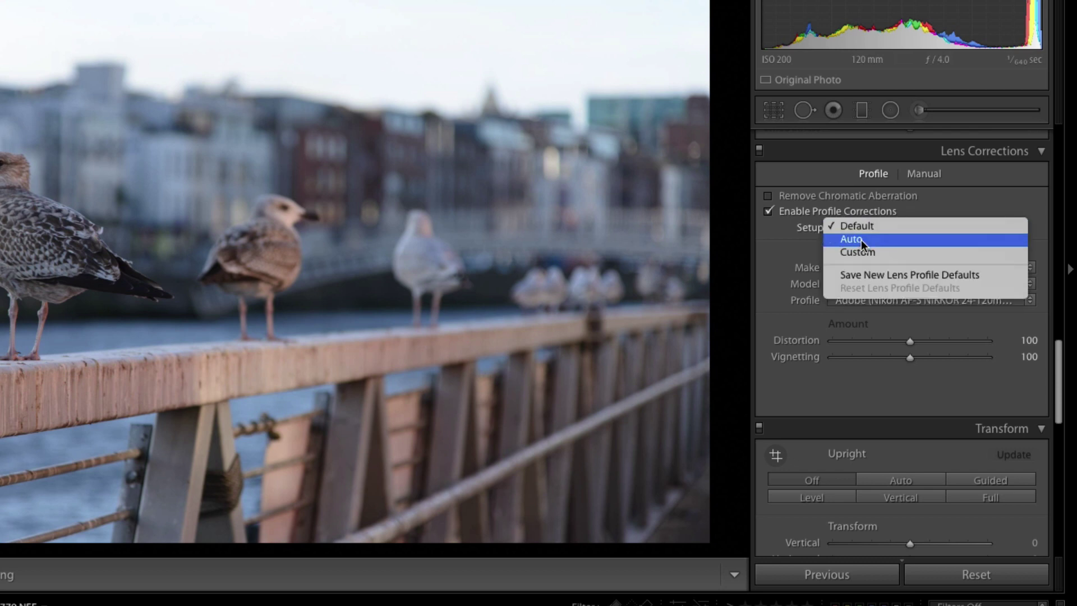
{"action": "left_click", "coordinate": [860, 240]}
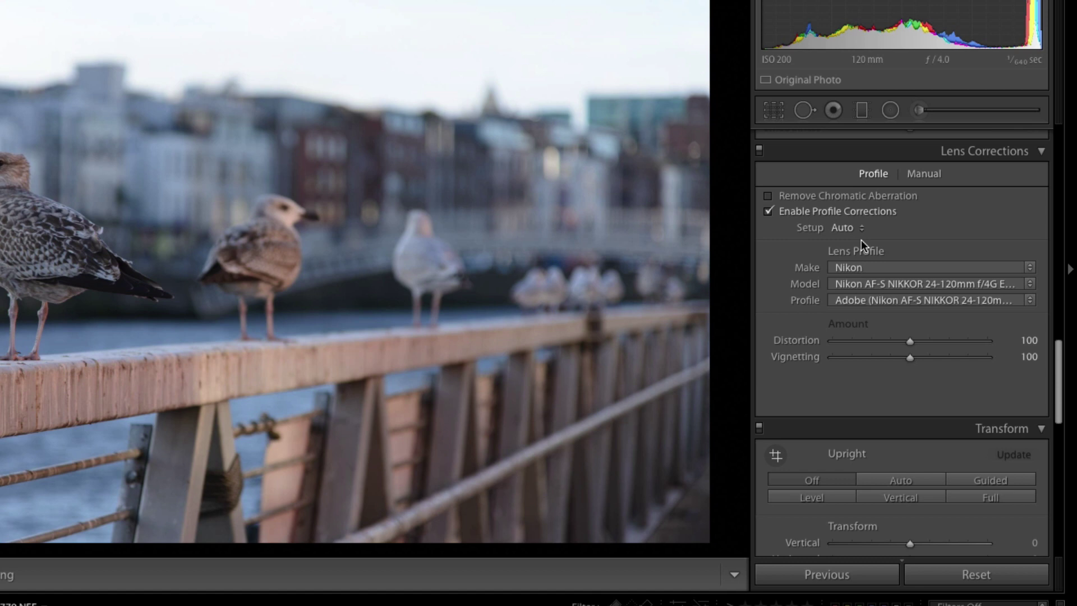
{"action": "scroll", "coordinate": [860, 291], "scroll_direction": "down", "scroll_amount": 15}
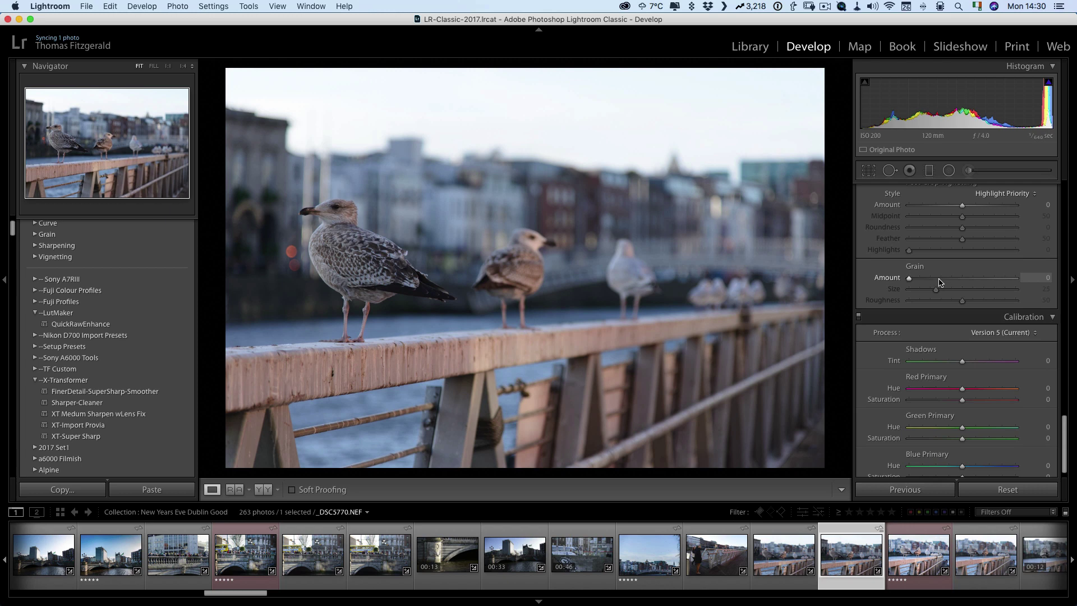
Zoom to 1:1 and pan to the front gull's head to check detail, then fit the view
{"action": "scroll", "coordinate": [878, 274], "scroll_direction": "up", "scroll_amount": 5}
{"action": "scroll", "coordinate": [941, 283], "scroll_direction": "up", "scroll_amount": 8}
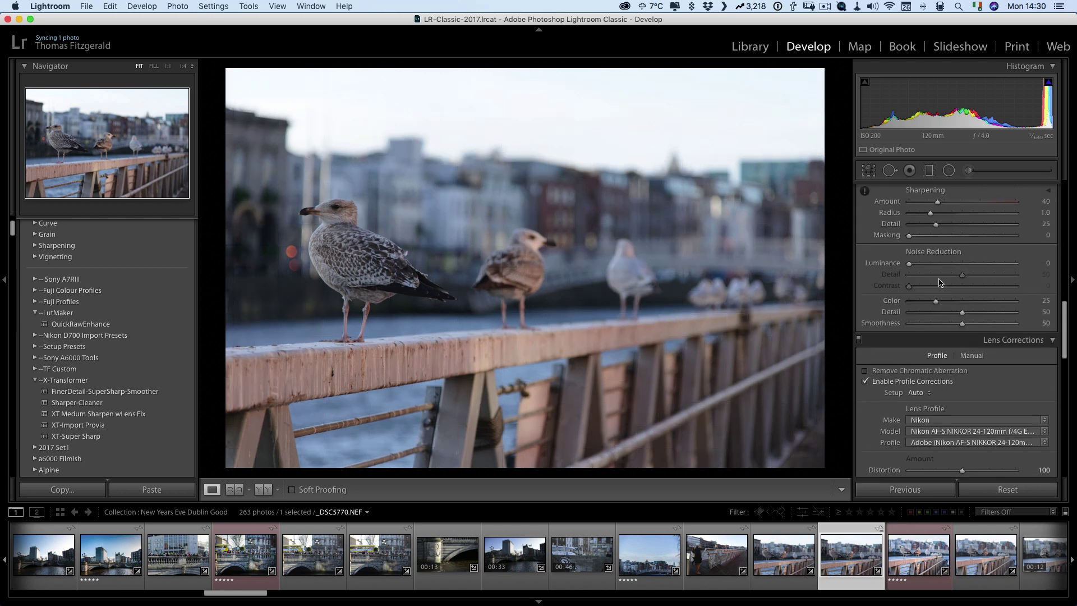
{"action": "scroll", "coordinate": [941, 283], "scroll_direction": "up", "scroll_amount": 2}
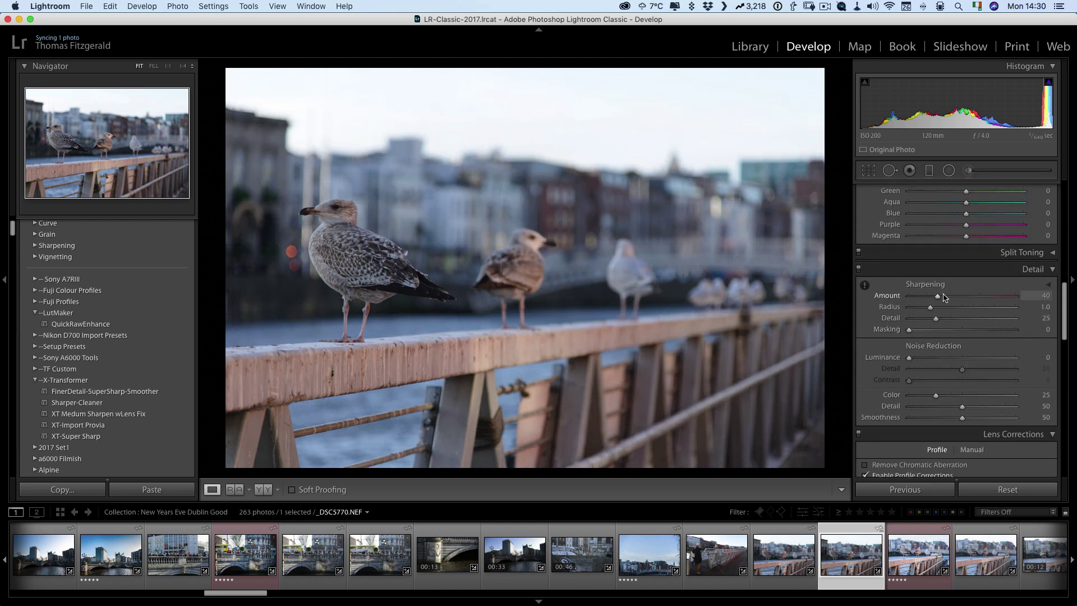
{"action": "left_click", "coordinate": [343, 252]}
{"action": "left_click_drag", "start_coordinate": [368, 214], "coordinate": [542, 325]}
{"action": "left_click", "coordinate": [691, 310]}
Raise the sharpening Amount to 50 and turn on Remove Chromatic Aberration
{"action": "left_click", "coordinate": [944, 298]}
{"action": "left_click_drag", "start_coordinate": [944, 298], "coordinate": [944, 297]}
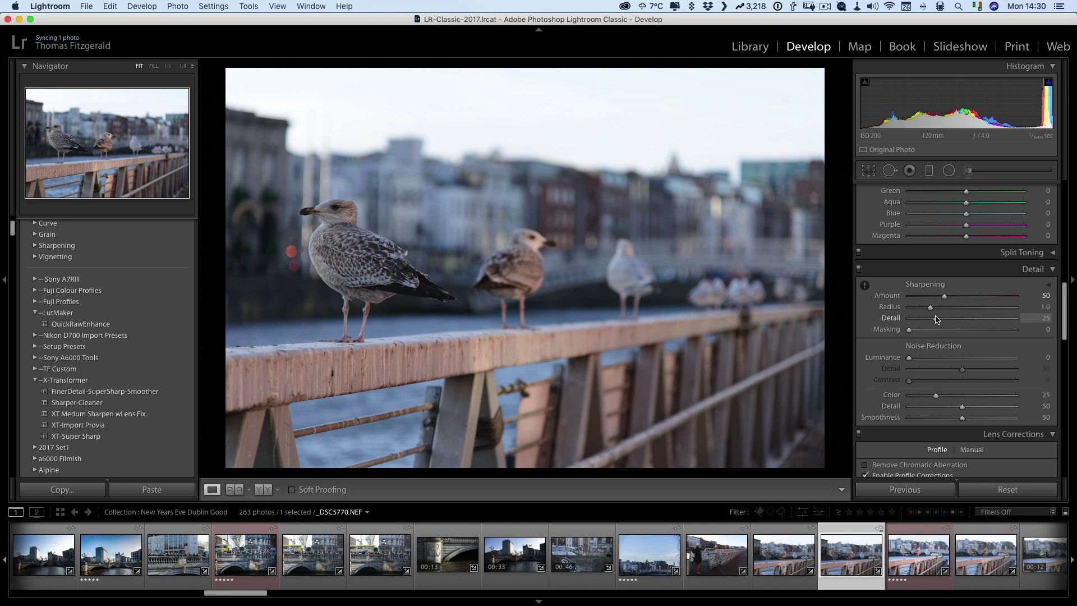
{"action": "scroll", "coordinate": [954, 311], "scroll_direction": "down", "scroll_amount": 5}
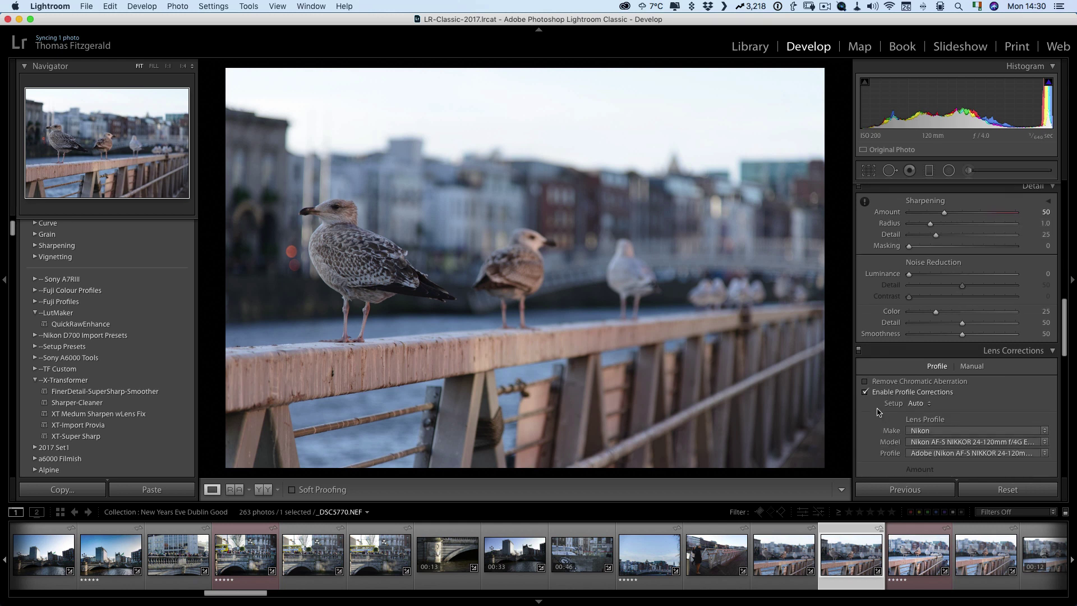
{"action": "scroll", "coordinate": [917, 396], "scroll_direction": "down", "scroll_amount": 3}
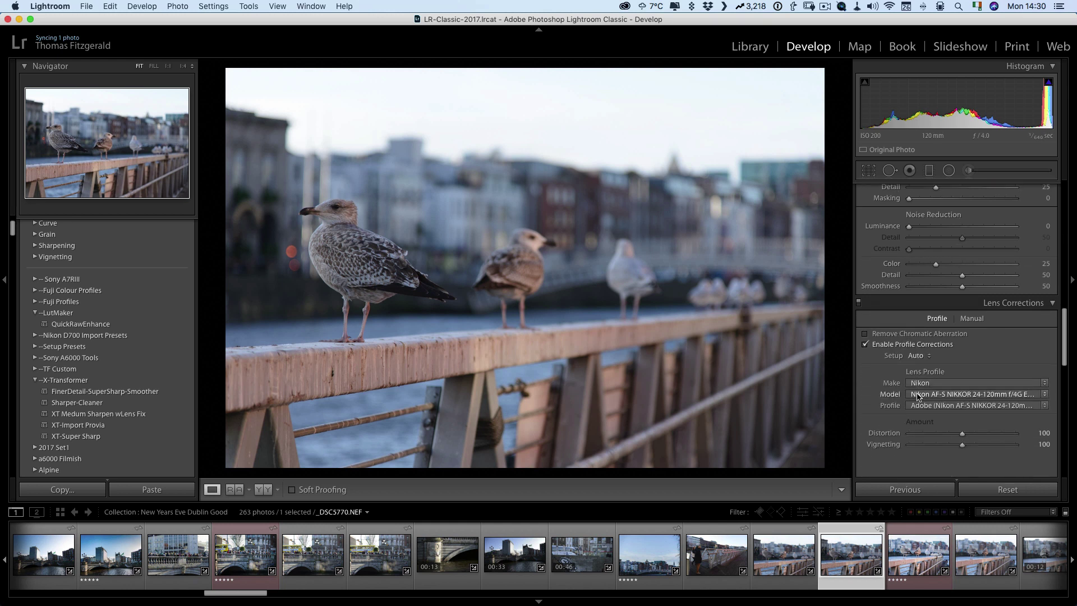
{"action": "left_click", "coordinate": [864, 335]}
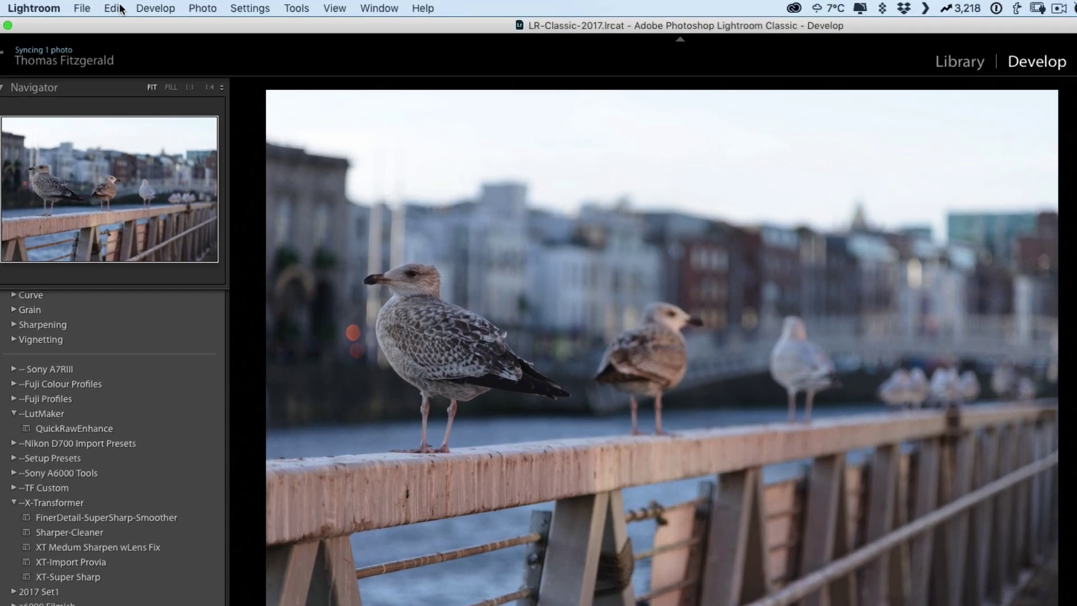
Update the Nikon D800 default develop settings to the seagull photo's current adjustments
{"action": "left_click", "coordinate": [135, 5]}
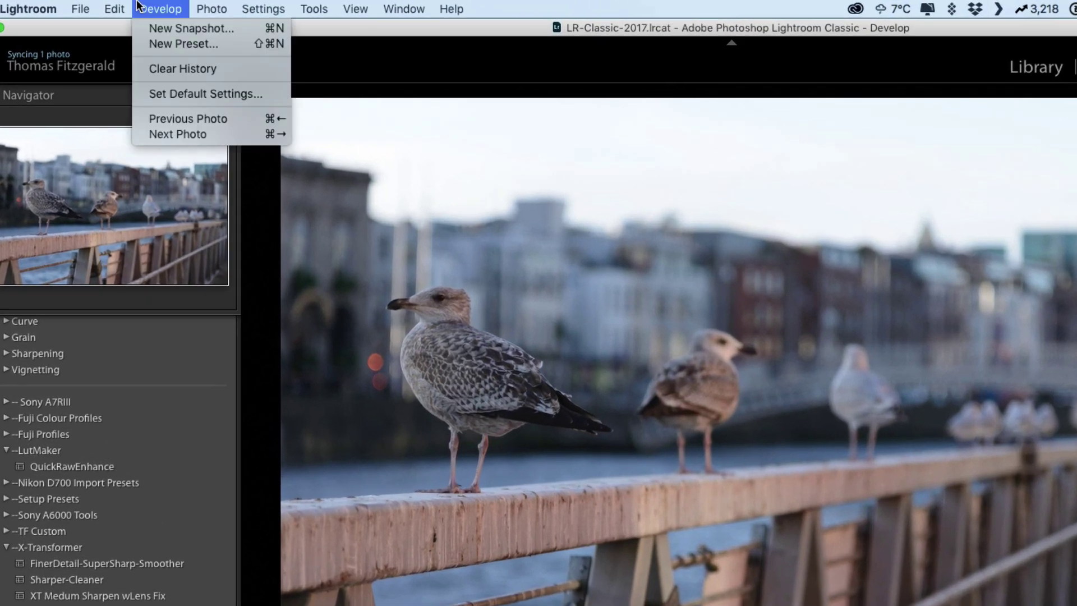
{"action": "left_click", "coordinate": [244, 96]}
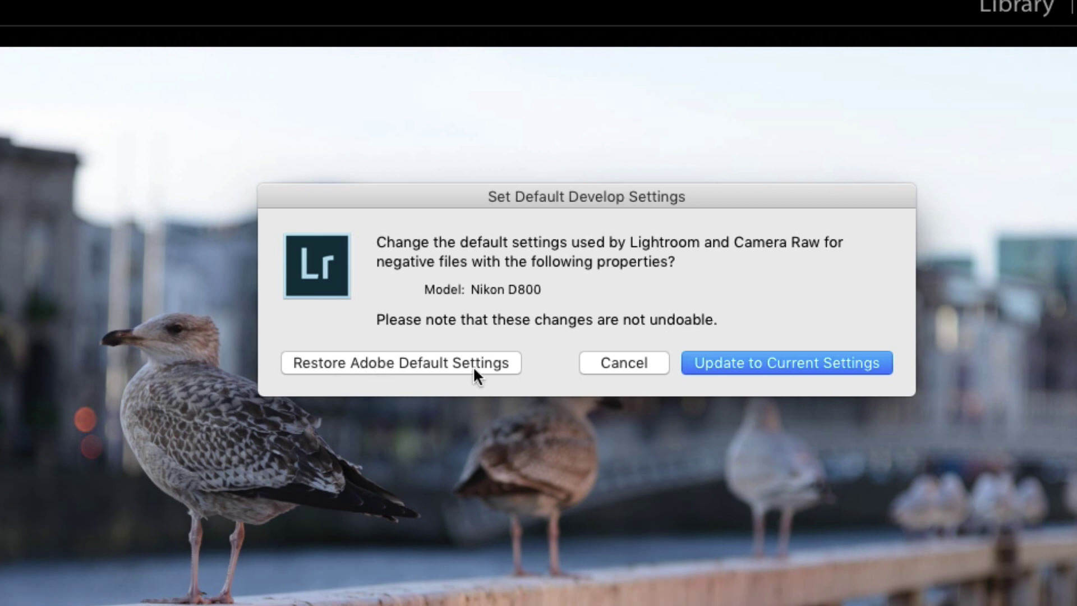
{"action": "left_click", "coordinate": [776, 364]}
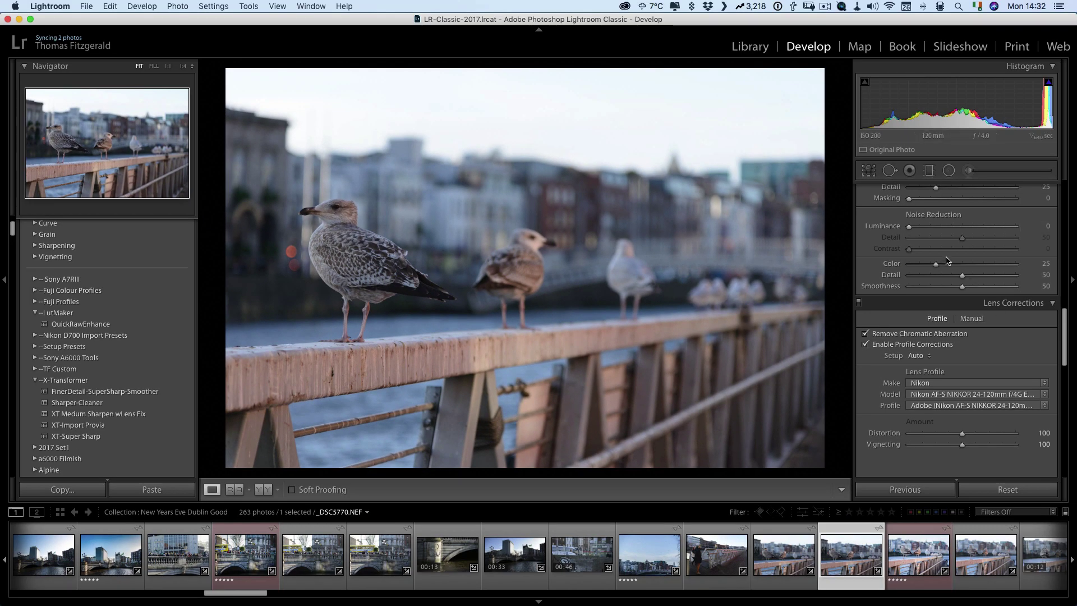
Test-edit the photo: push up Contrast, Shadows and other tone sliders, and switch to Adobe Color
{"action": "scroll", "coordinate": [947, 261], "scroll_direction": "up", "scroll_amount": 10}
{"action": "scroll", "coordinate": [946, 260], "scroll_direction": "down", "scroll_amount": 5}
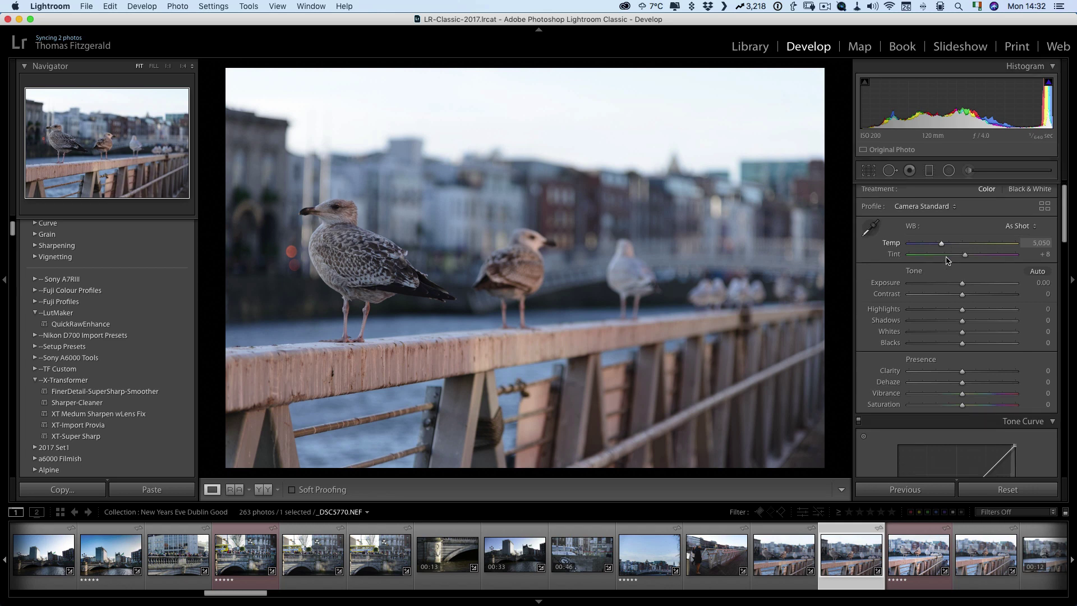
{"action": "left_click_drag", "start_coordinate": [967, 235], "coordinate": [987, 284]}
{"action": "left_click_drag", "start_coordinate": [962, 323], "coordinate": [990, 312]}
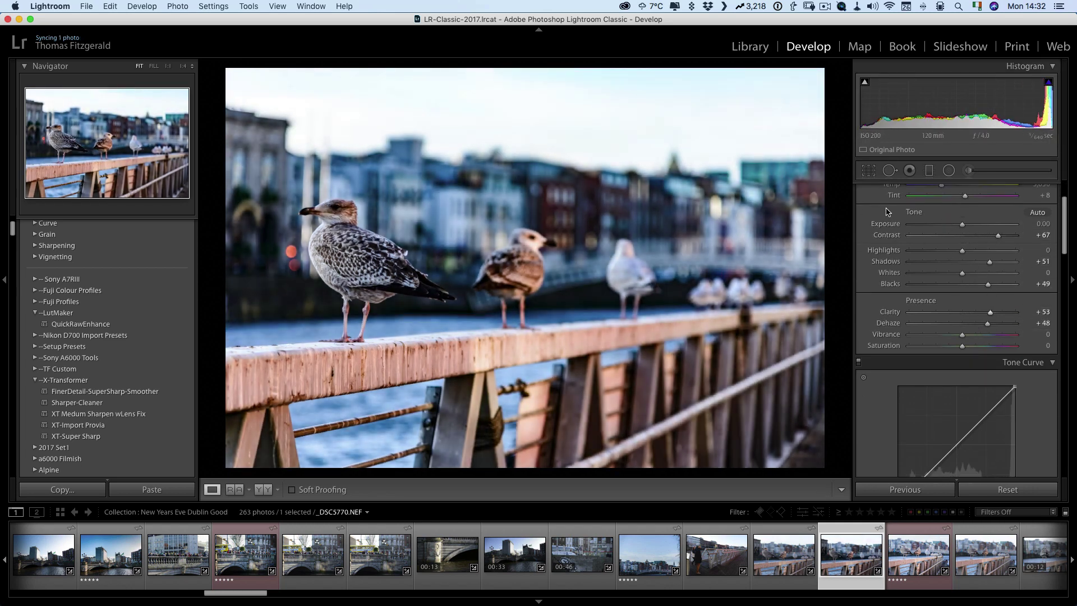
{"action": "scroll", "coordinate": [897, 224], "scroll_direction": "up", "scroll_amount": 2}
{"action": "left_click", "coordinate": [923, 223]}
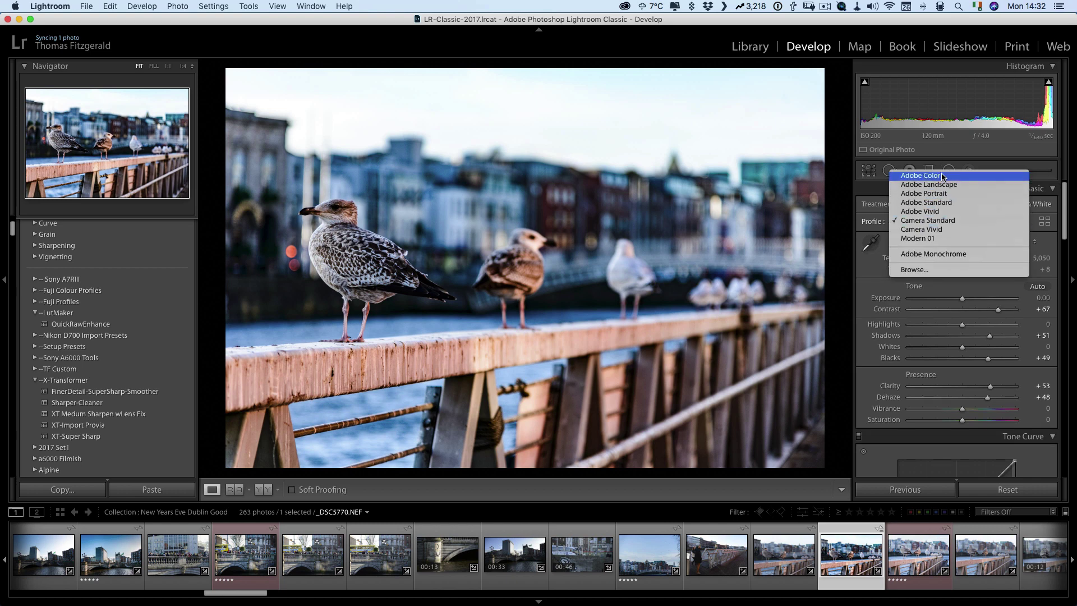
{"action": "left_click", "coordinate": [925, 174]}
Turn off chromatic aberration removal and lens profile corrections, then Reset to the new defaults
{"action": "scroll", "coordinate": [924, 331], "scroll_direction": "down", "scroll_amount": 10}
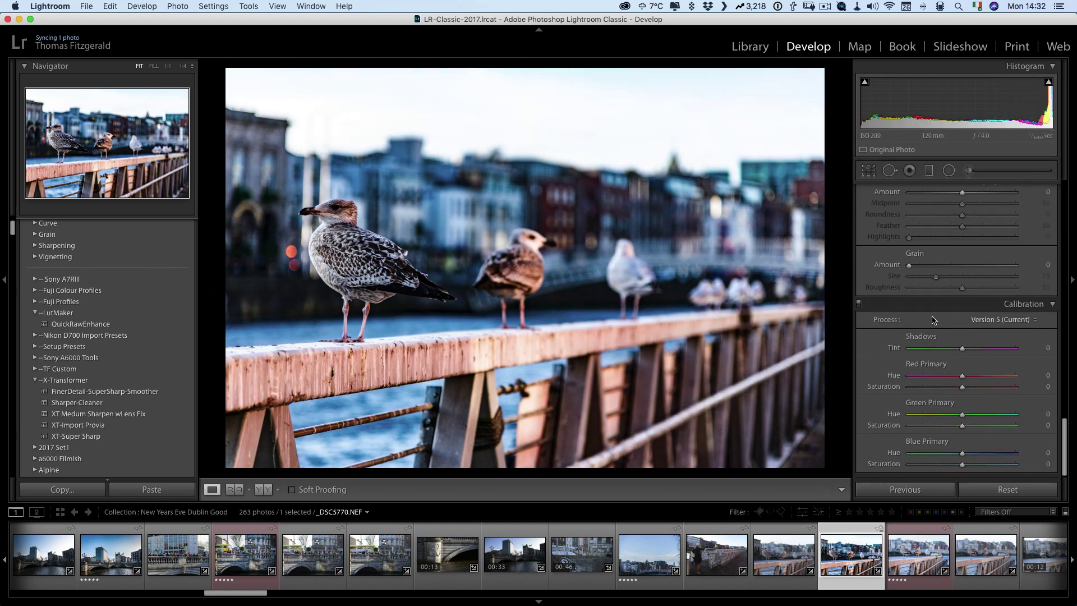
{"action": "scroll", "coordinate": [922, 297], "scroll_direction": "up", "scroll_amount": 5}
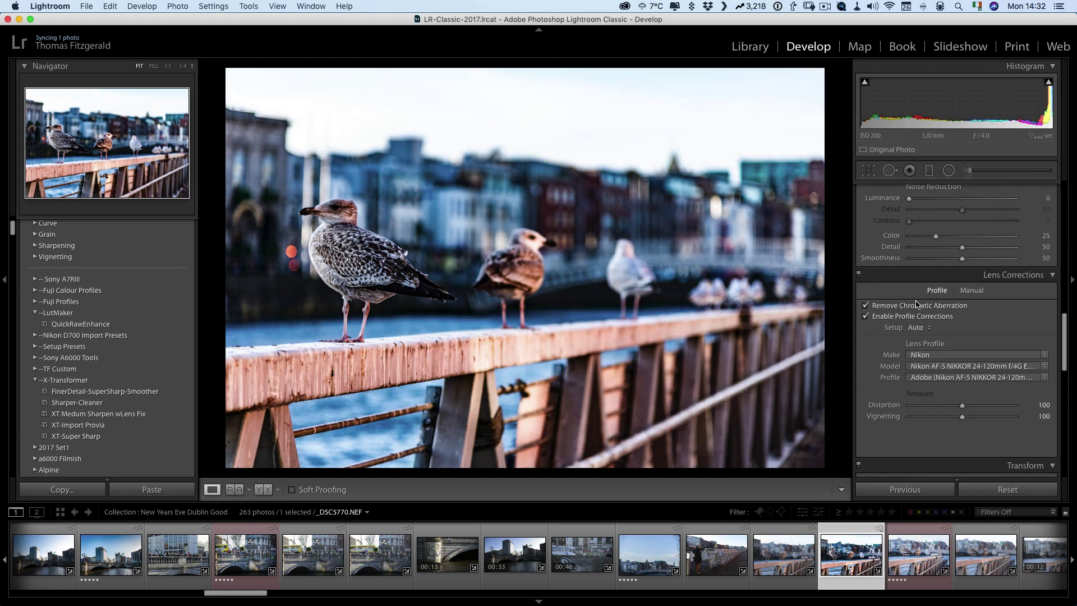
{"action": "left_click", "coordinate": [898, 316]}
{"action": "left_click", "coordinate": [865, 305]}
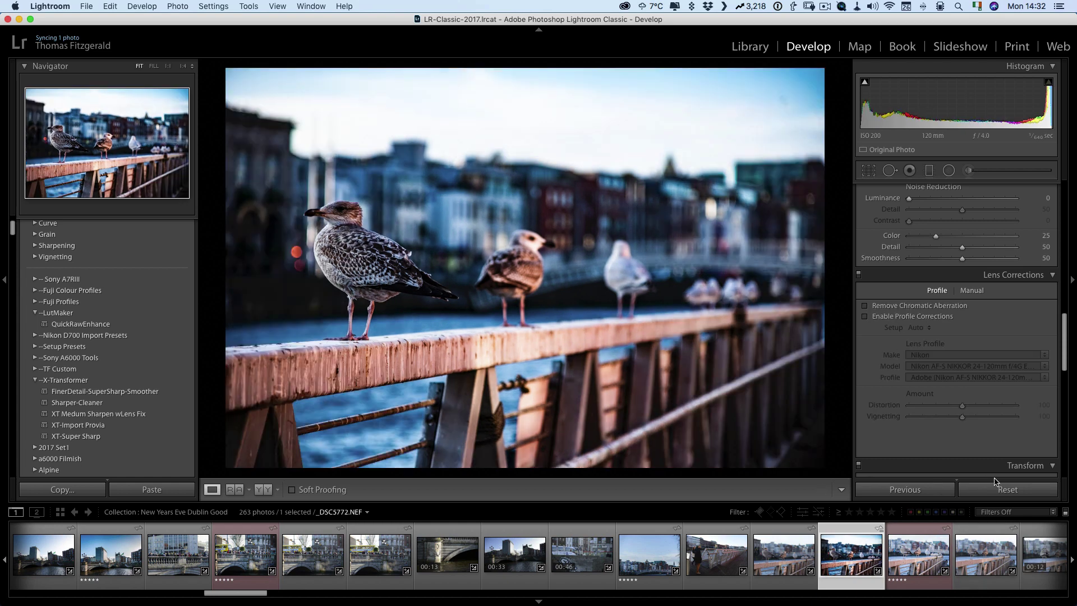
{"action": "left_click", "coordinate": [1000, 490]}
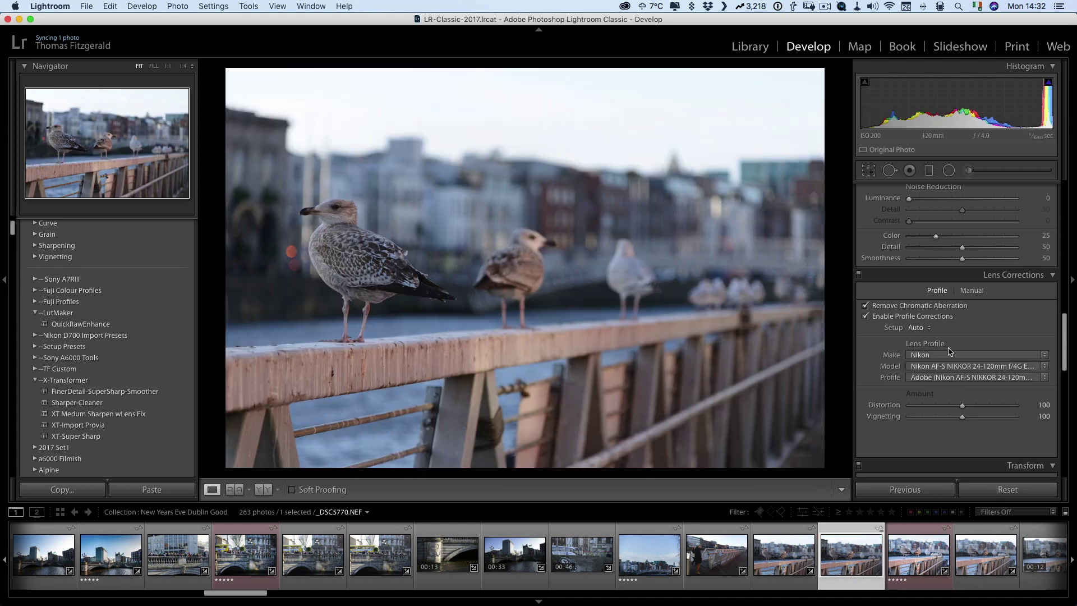
{"action": "scroll", "coordinate": [948, 351], "scroll_direction": "up", "scroll_amount": 8}
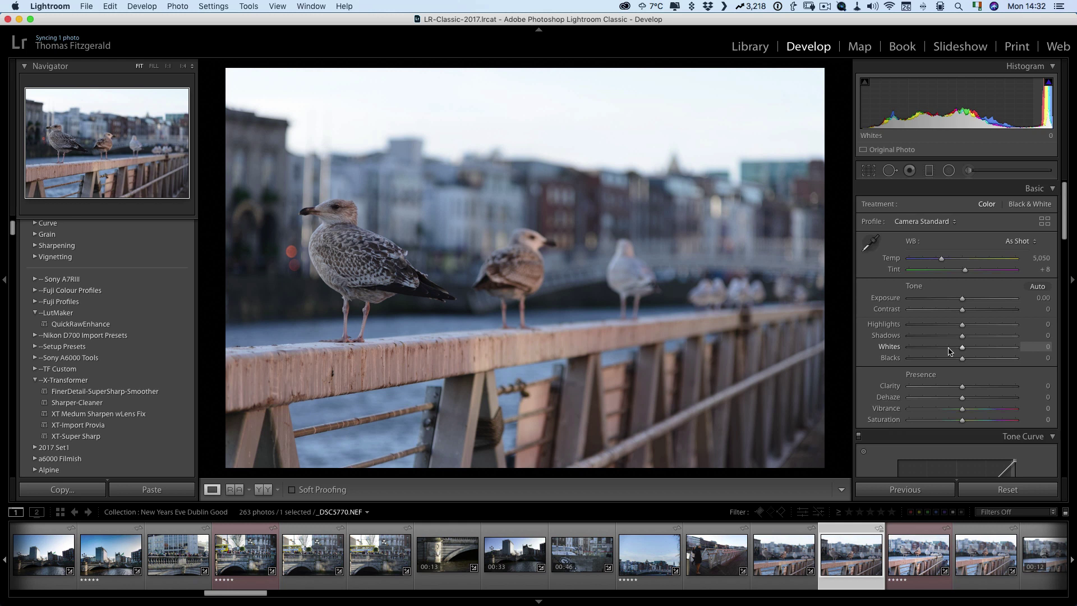